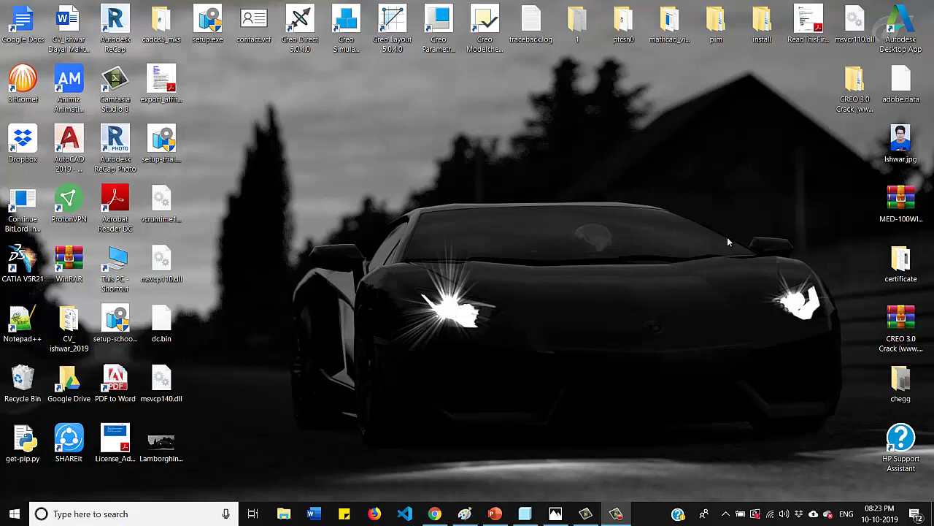
Switch to Creo Parametric and start a sketch on the FRONT datum plane, viewed parallel to the screen.
click(526, 515)
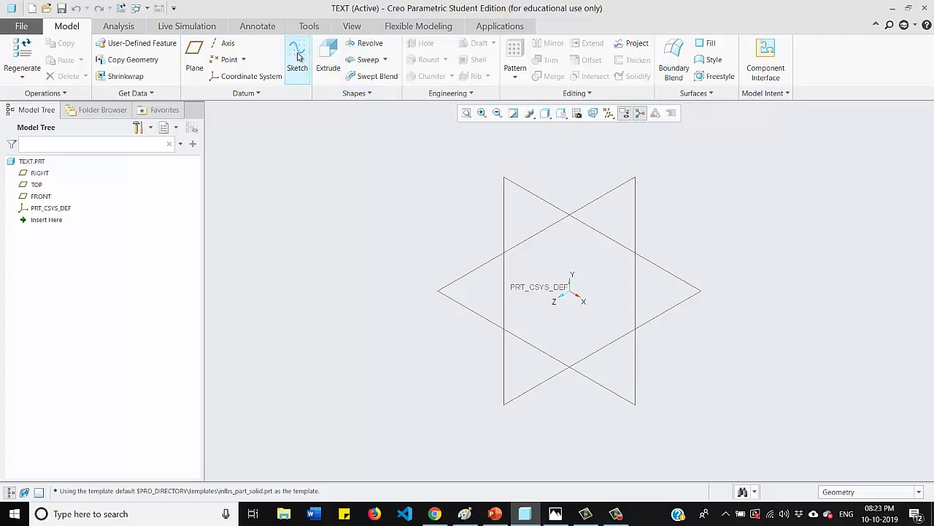
click(298, 57)
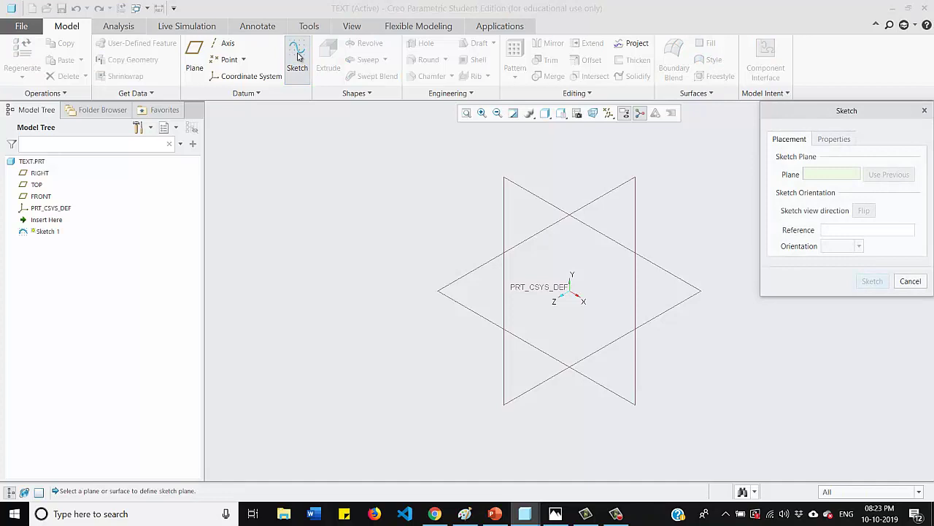
click(535, 195)
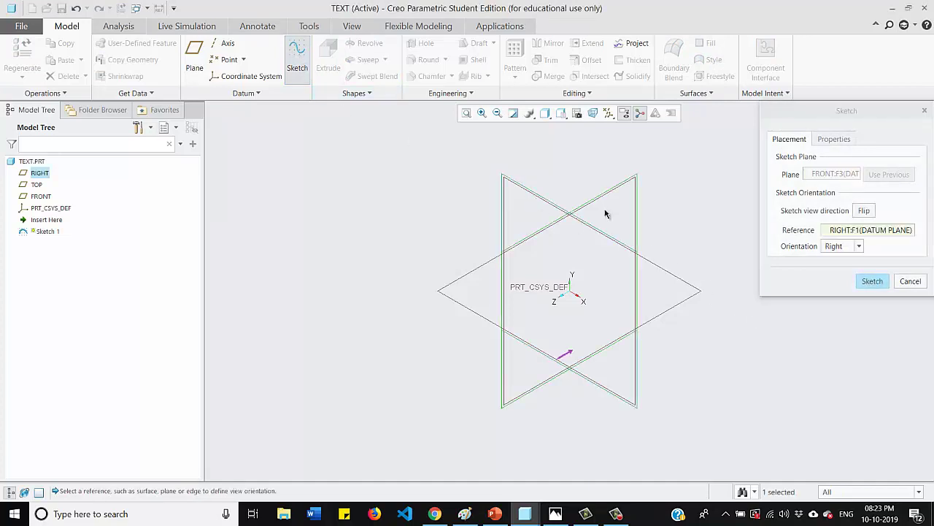
click(871, 282)
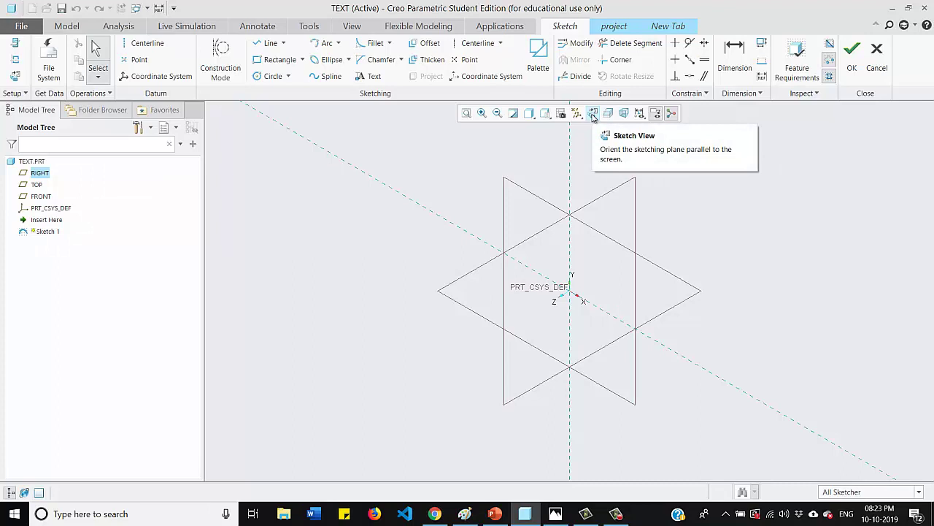
click(593, 114)
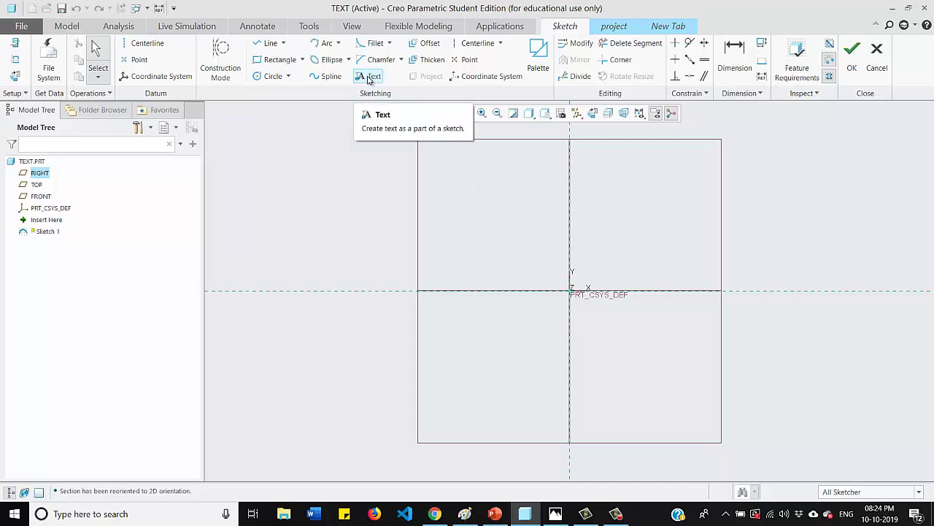
Place the sketch text "Hello World" with a height of about 104, starting about 342 left of the vertical reference and 107 above the horizontal one.
click(370, 79)
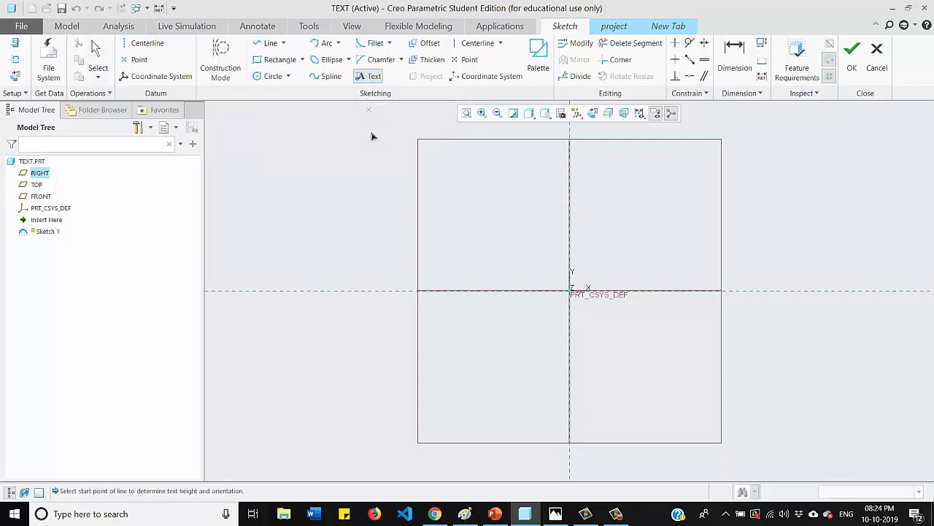
click(364, 222)
click(366, 230)
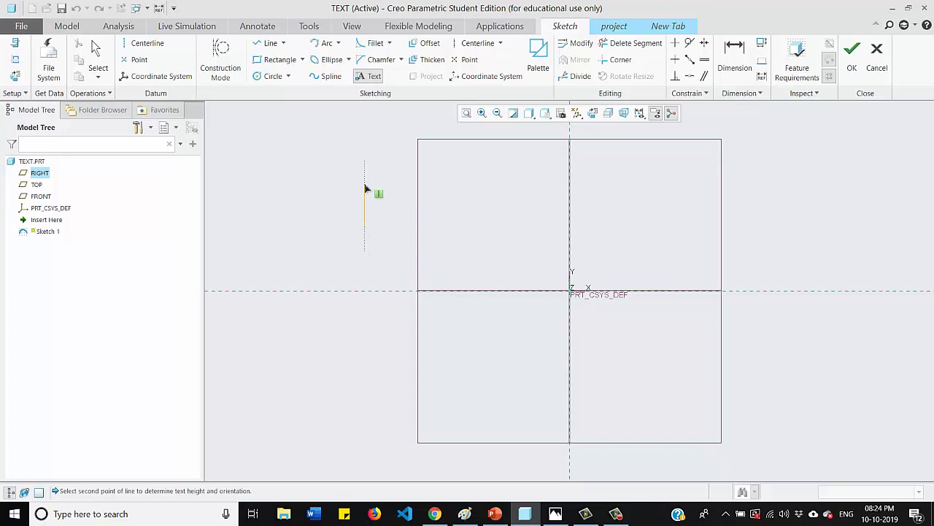
click(367, 188)
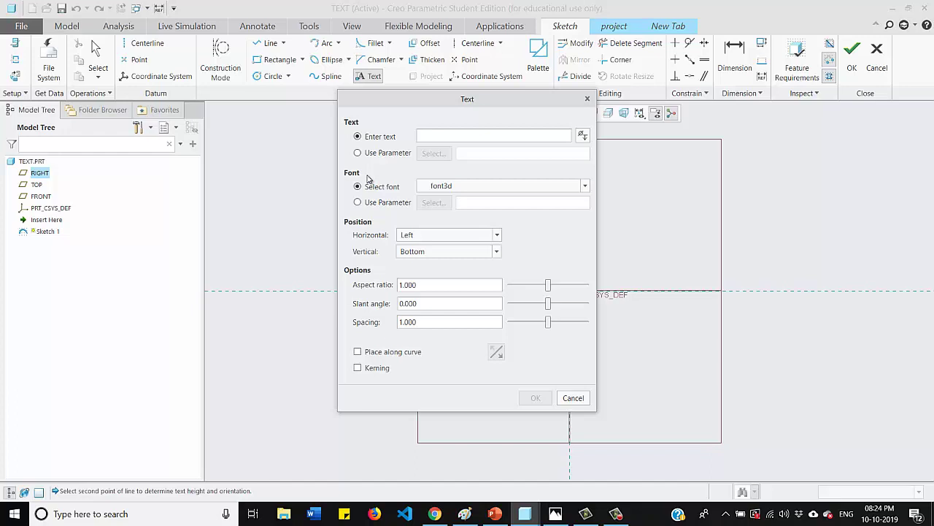
text(Hell)
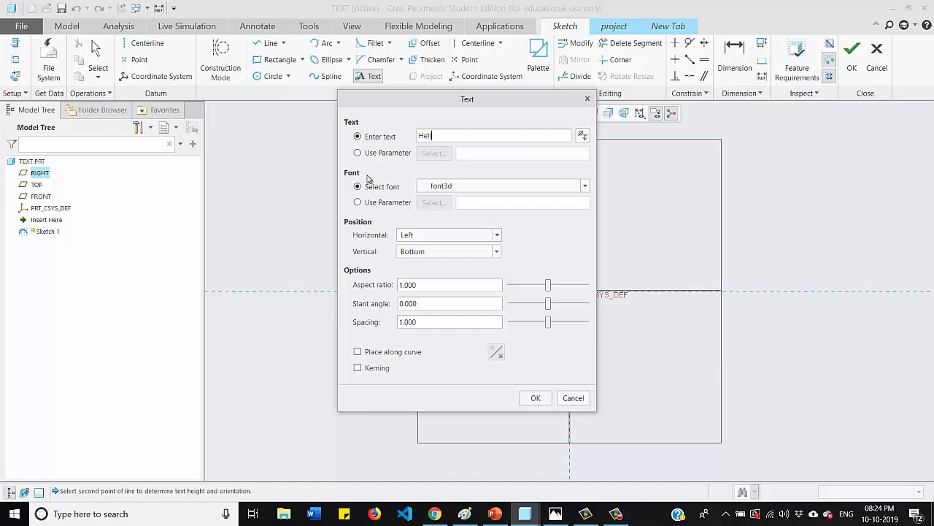
text(o World)
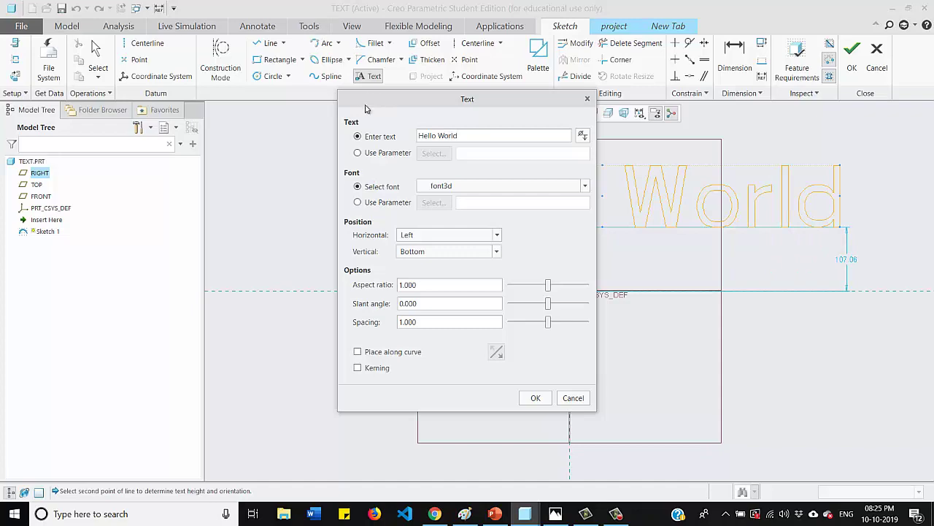
drag(367, 108, 107, 106)
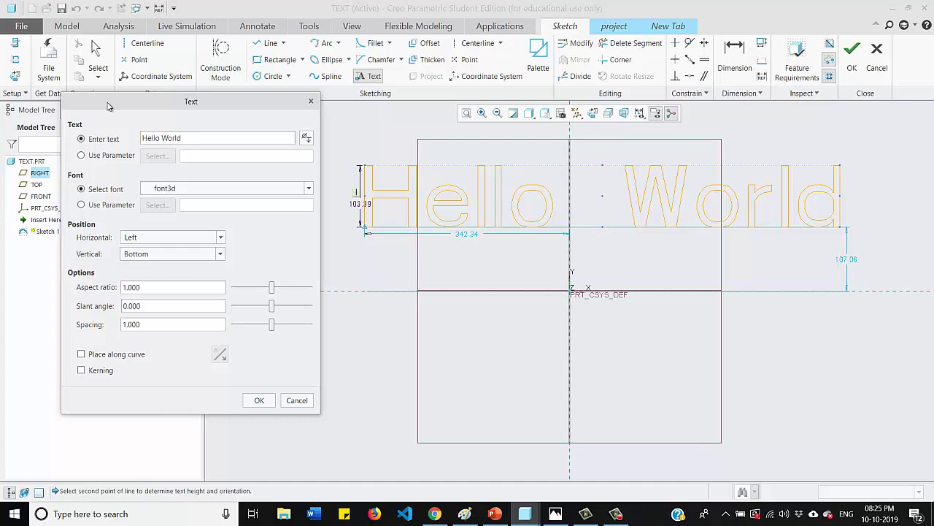
drag(108, 106, 106, 99)
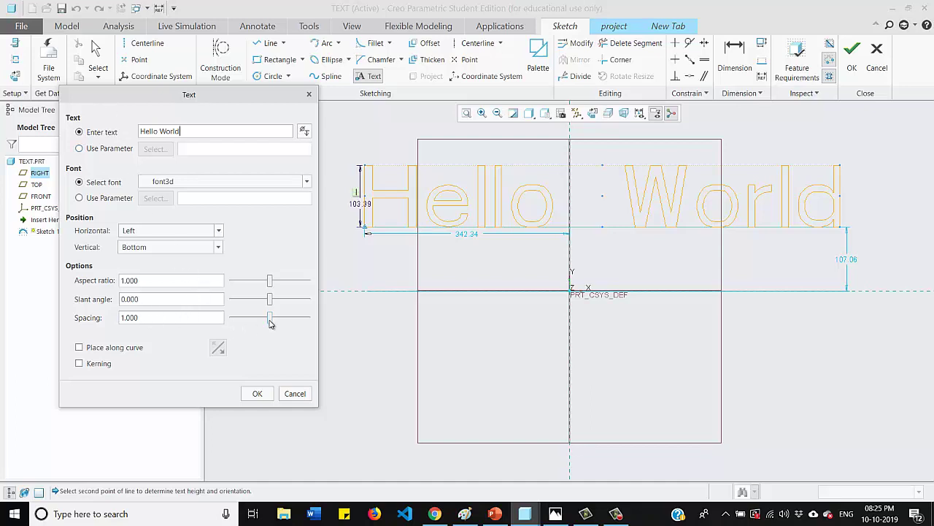
Set the "Hello World" text's spacing to 1.023 and slant angle to 1, and complete the sketch.
drag(270, 324, 270, 323)
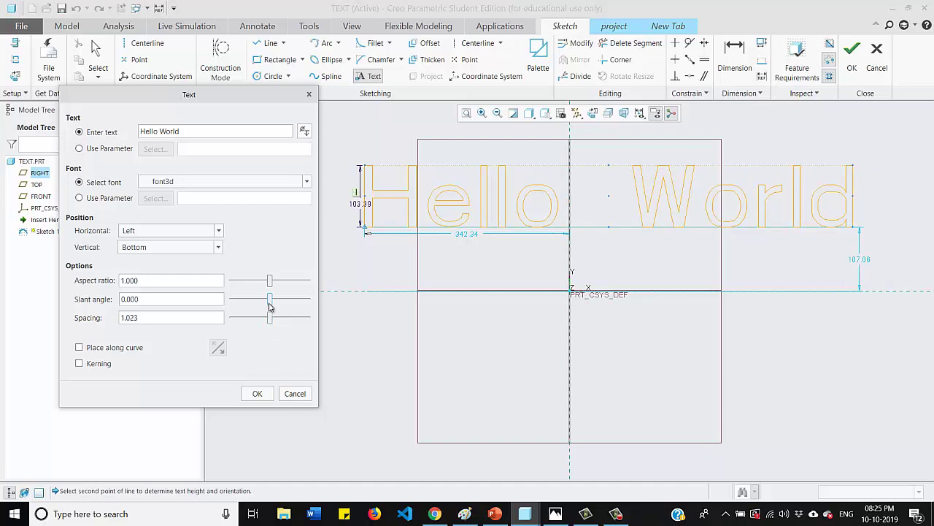
mouse_move(269, 305)
mouse_down()
mouse_move(284, 307)
mouse_move(262, 305)
mouse_move(272, 305)
mouse_up()
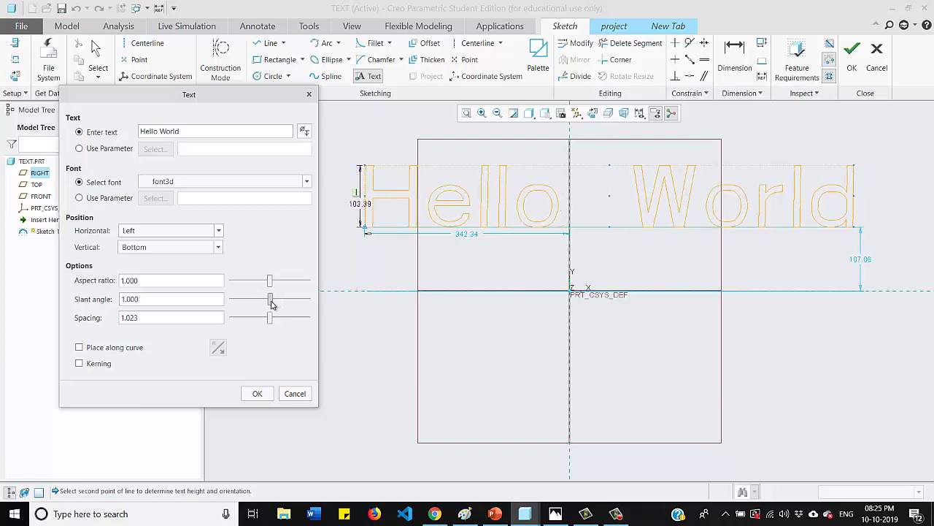
drag(271, 305, 270, 305)
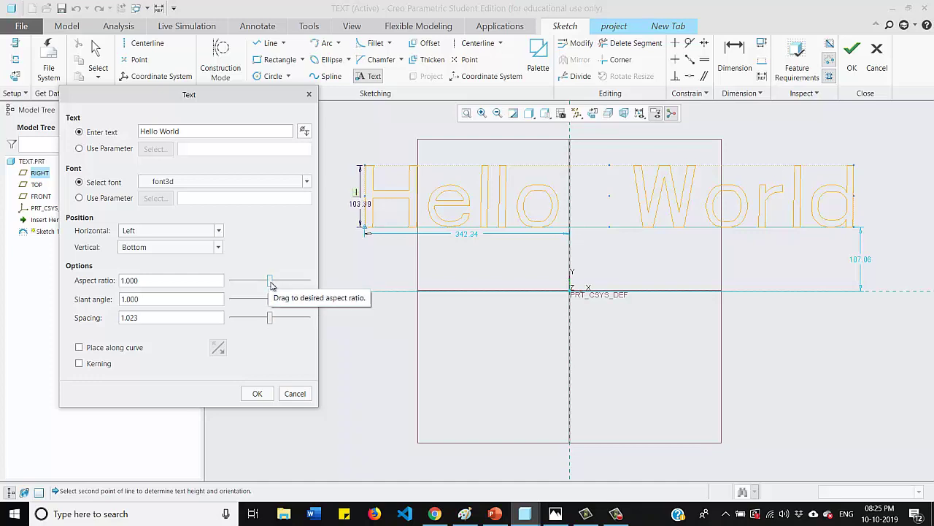
drag(270, 285, 270, 286)
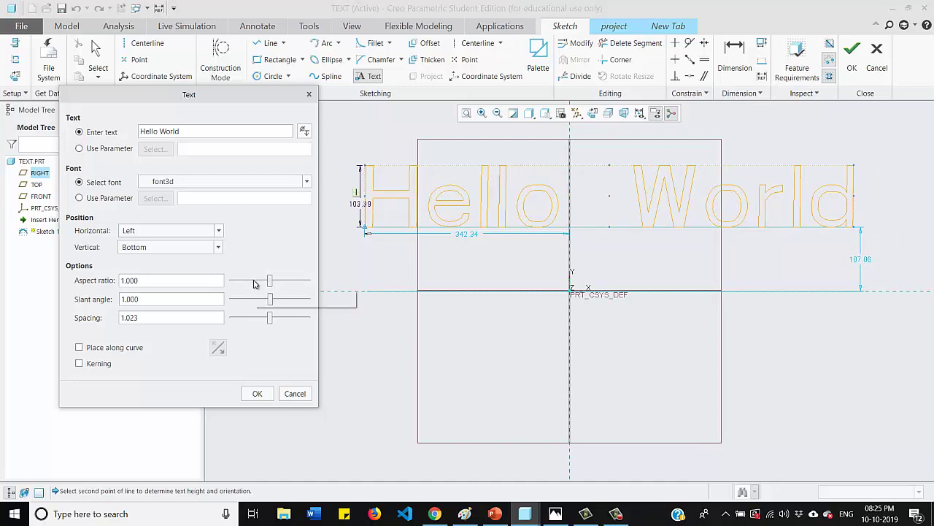
click(257, 395)
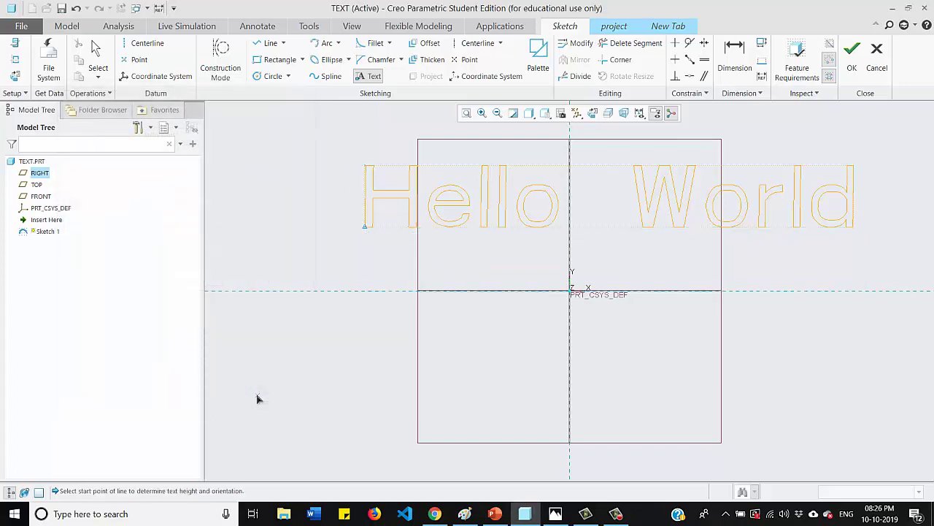
click(853, 68)
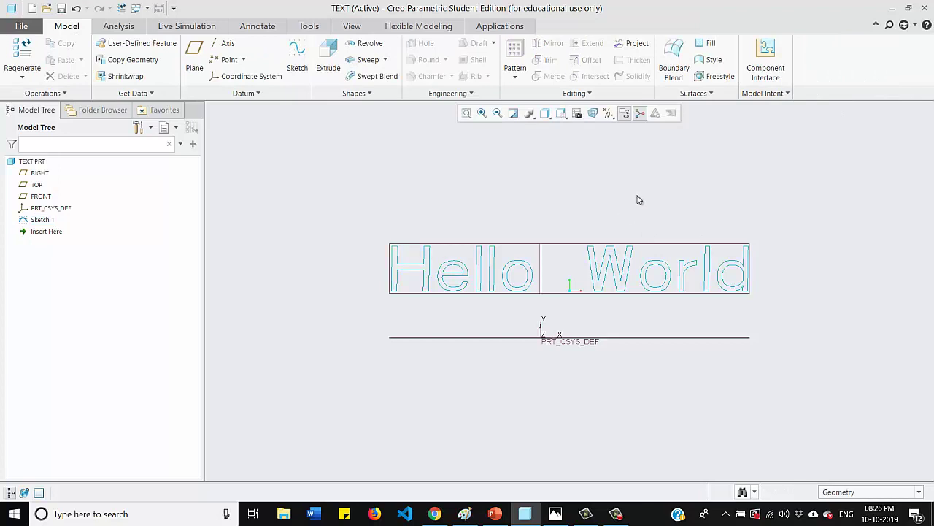
Extrude the "Hello World" sketch as a solid with a depth of 50.
click(577, 114)
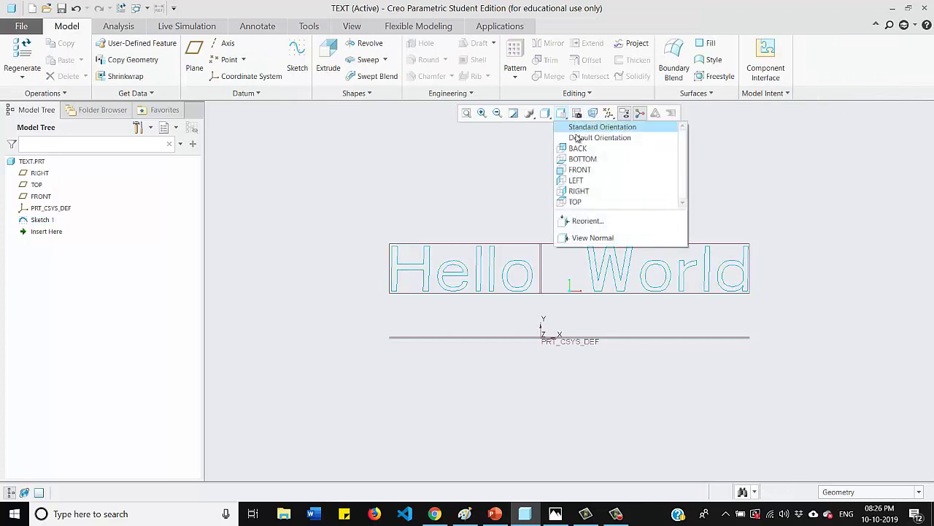
click(594, 138)
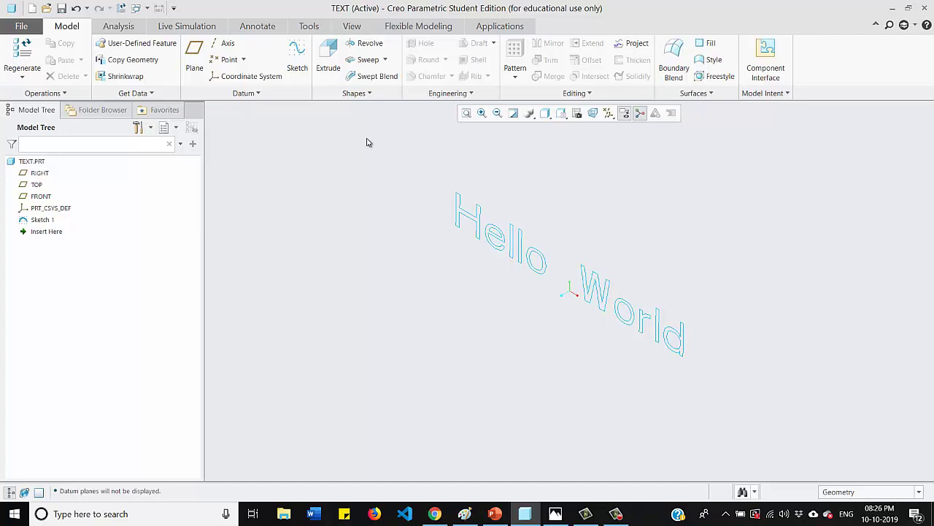
click(326, 61)
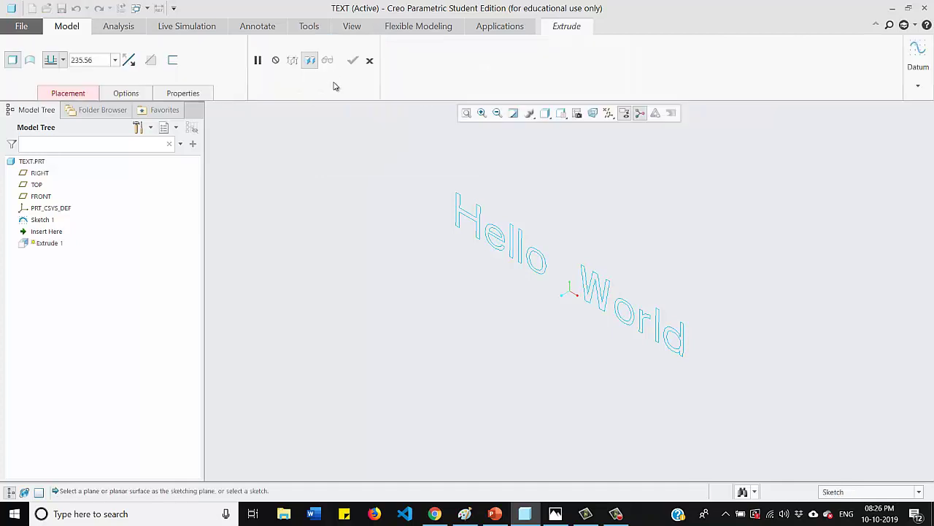
click(476, 217)
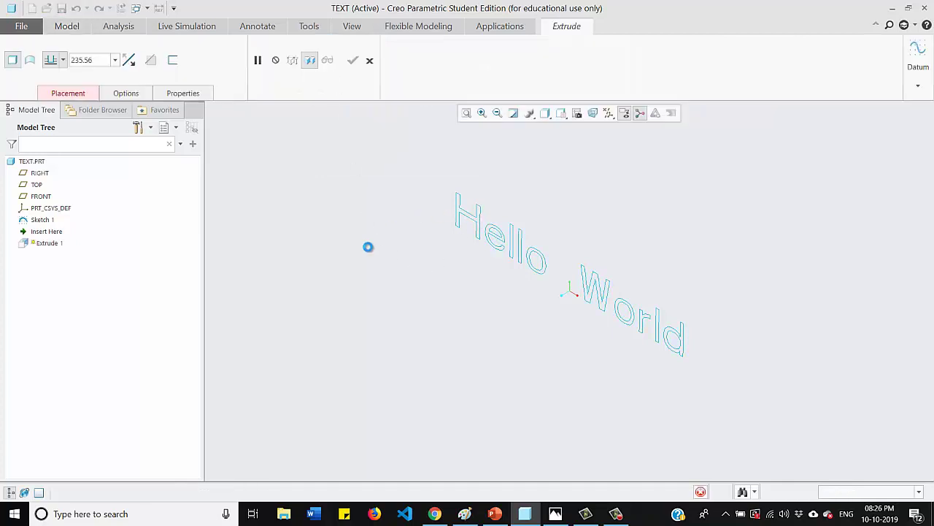
double_click(100, 64)
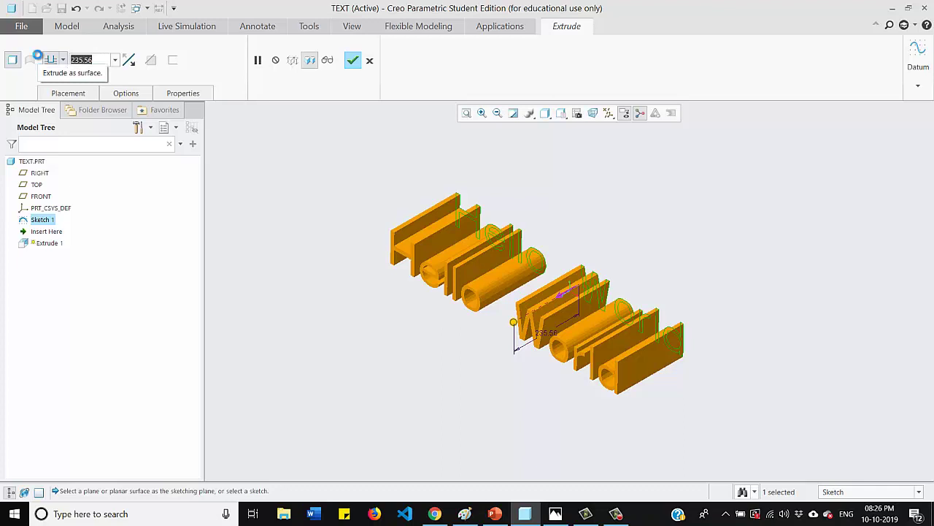
text(50)
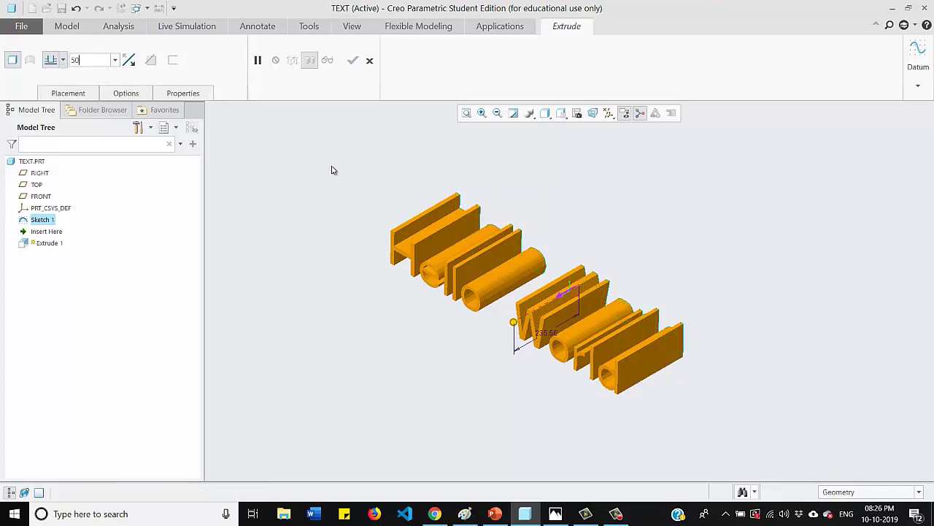
key(Return)
click(353, 61)
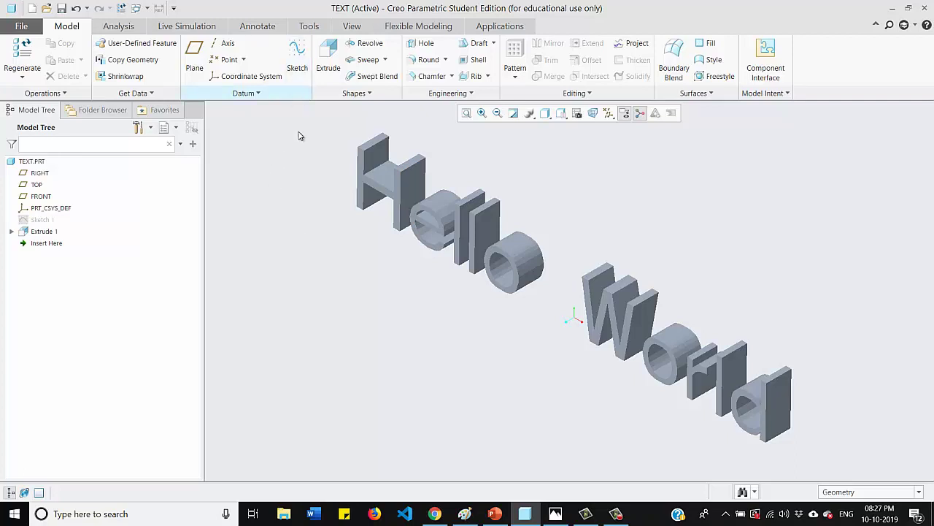
Start a second sketch on the FRONT datum plane with RIGHT as the orientation reference.
click(291, 59)
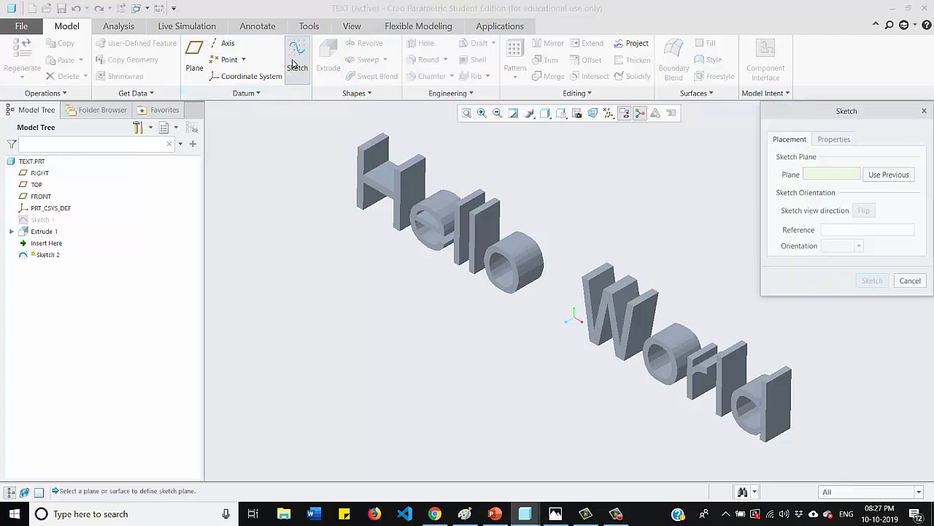
click(39, 197)
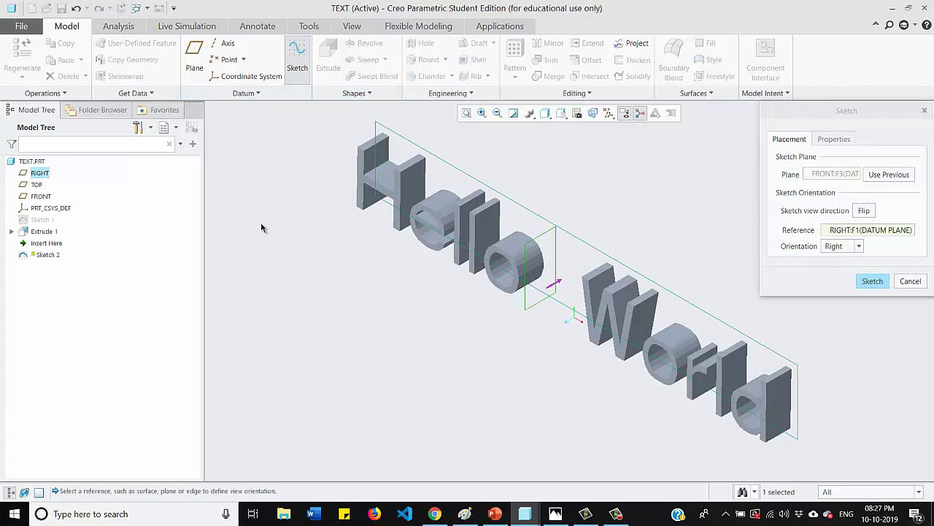
click(872, 281)
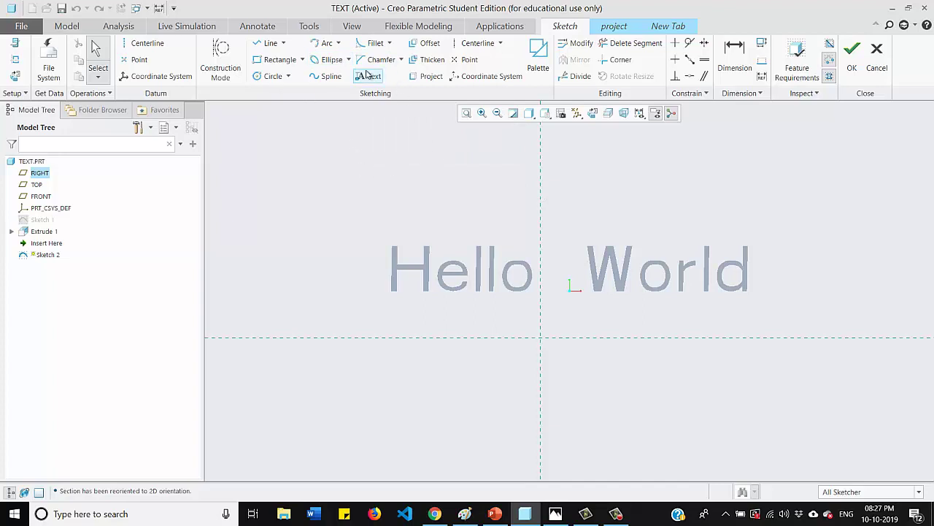
Sketch a wavy four-point spline above "Hello World", spanning from about 601 left to 604 right of the vertical reference.
click(326, 78)
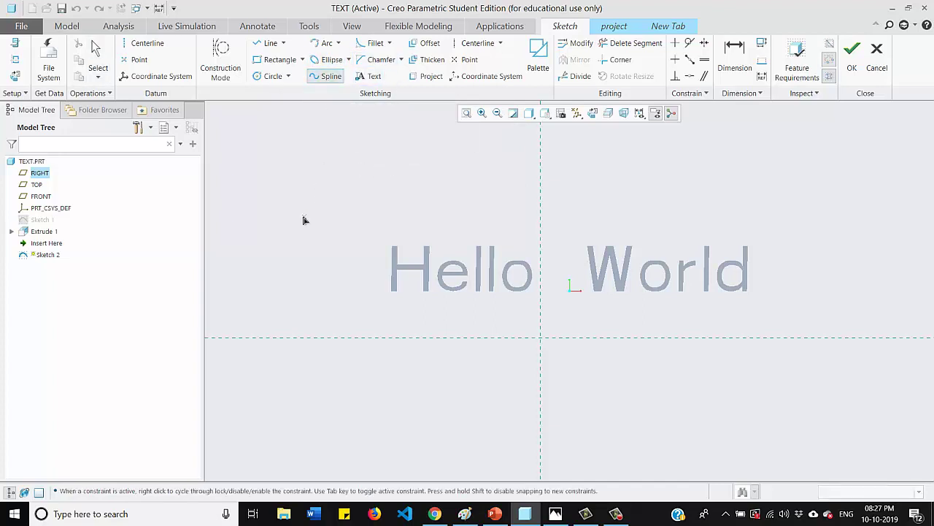
click(278, 228)
click(423, 182)
click(655, 216)
click(627, 218)
click(804, 150)
middle_click(817, 144)
middle_click(433, 191)
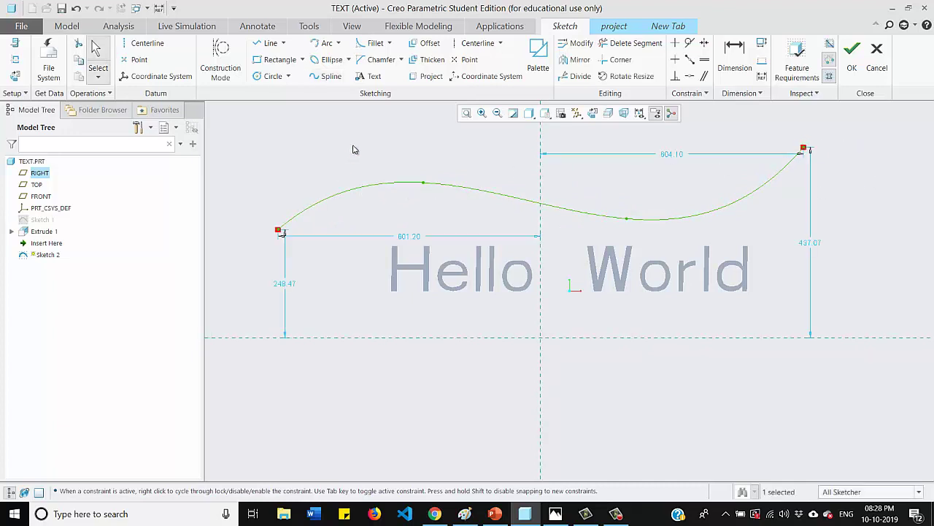
Add the sketch text "you are awesome" from the spline's left endpoint with a height of about 177.
click(371, 78)
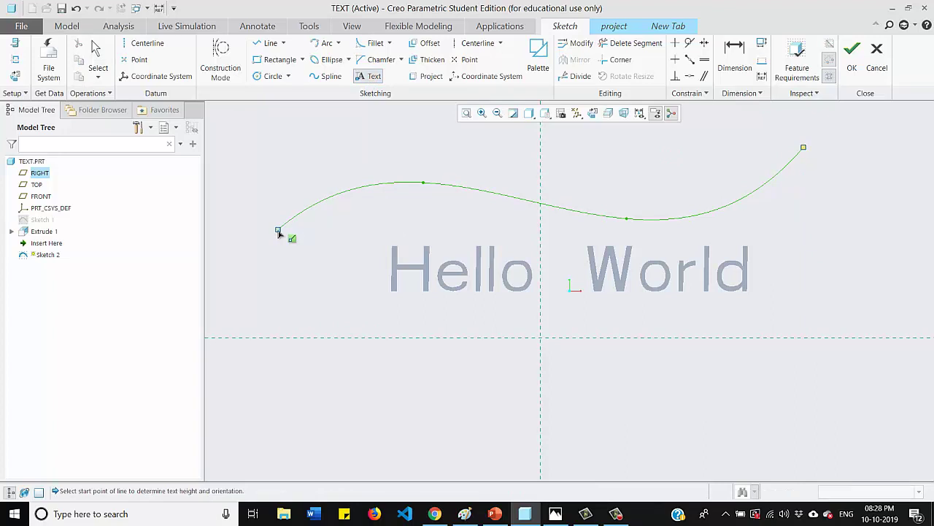
click(279, 230)
click(278, 153)
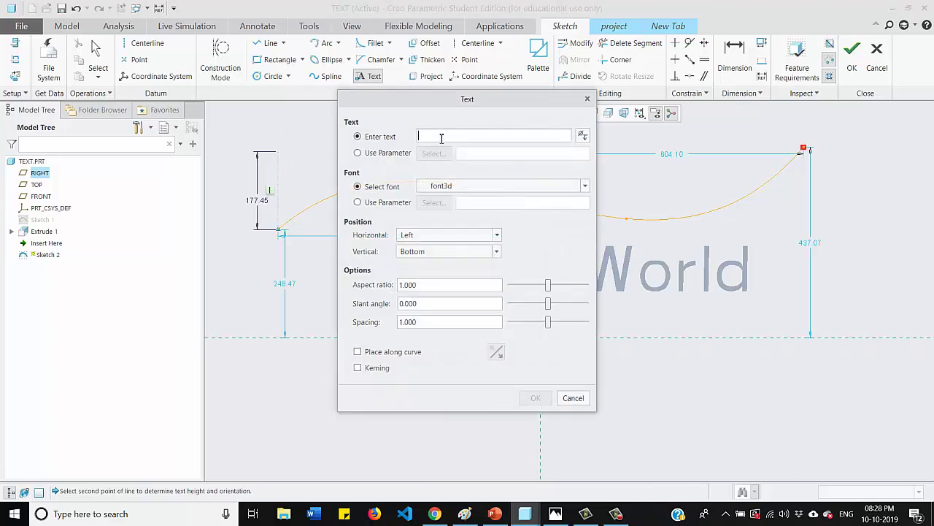
text(you)
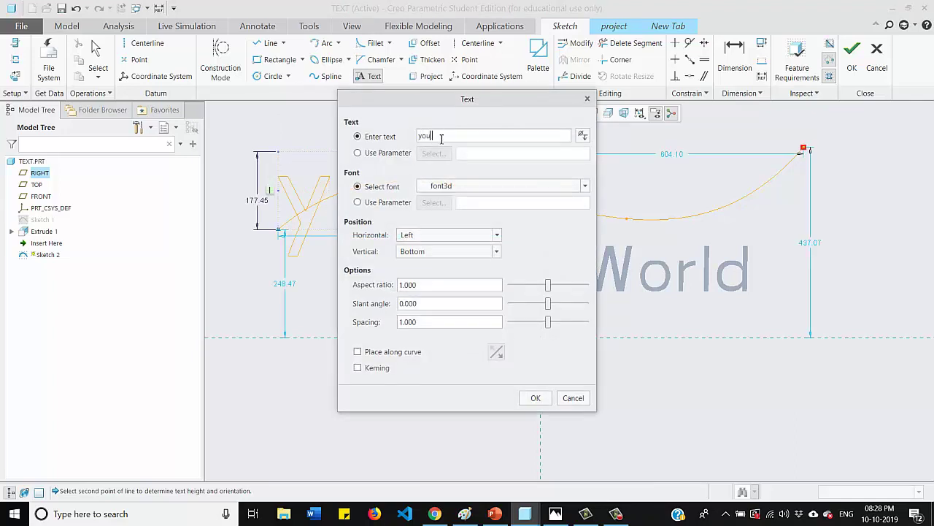
text( are a)
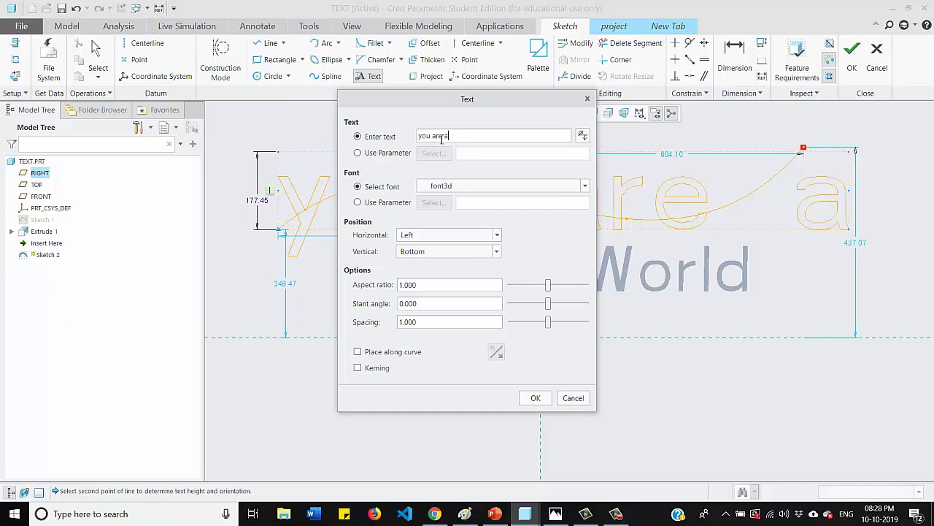
text(wesome)
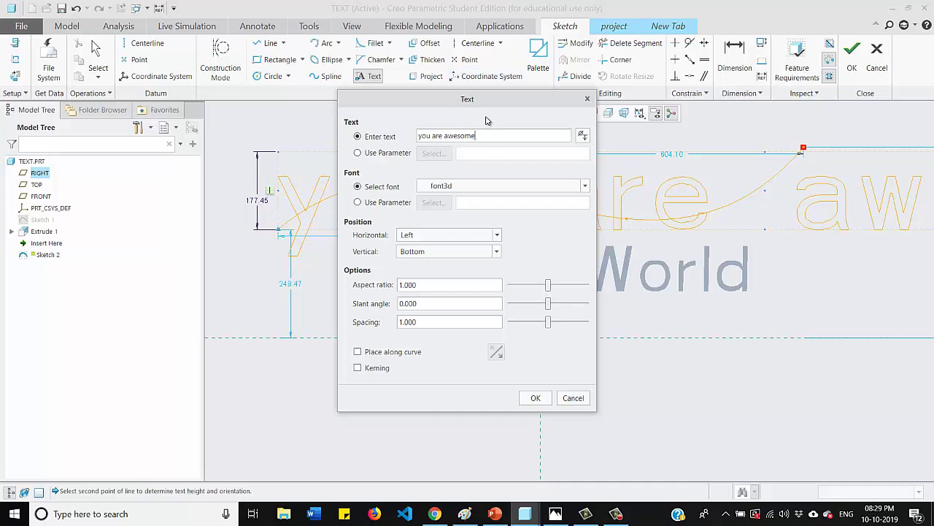
Set the "you are awesome" text's aspect ratio to 0.468 and place it along the spline curve.
drag(442, 104, 137, 150)
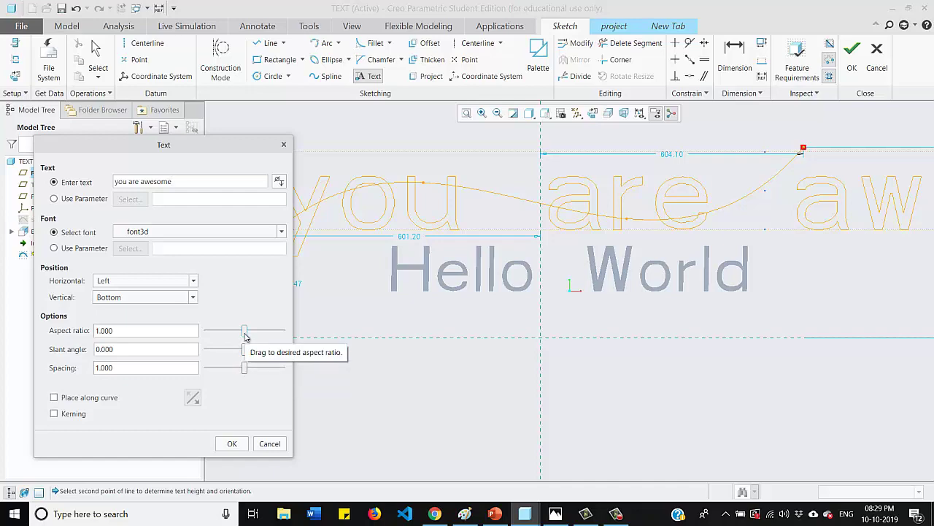
drag(246, 334, 232, 335)
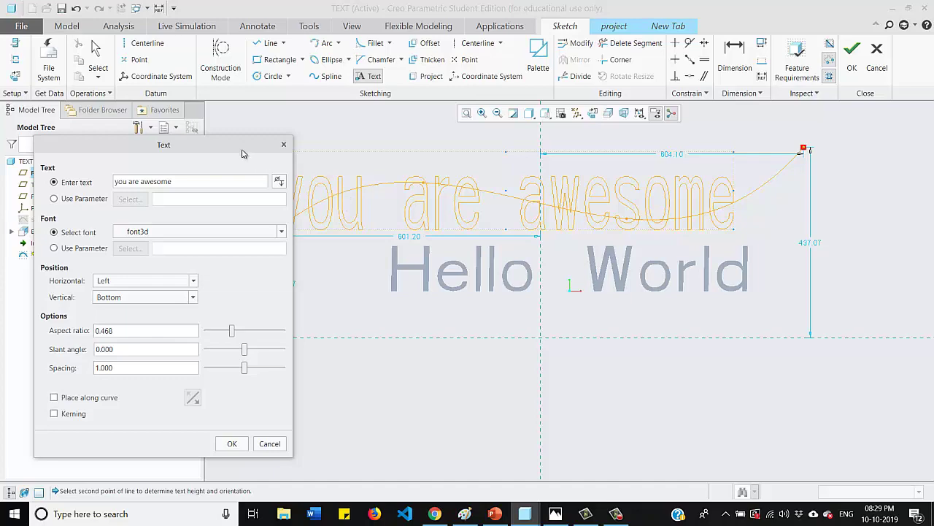
drag(235, 150, 853, 187)
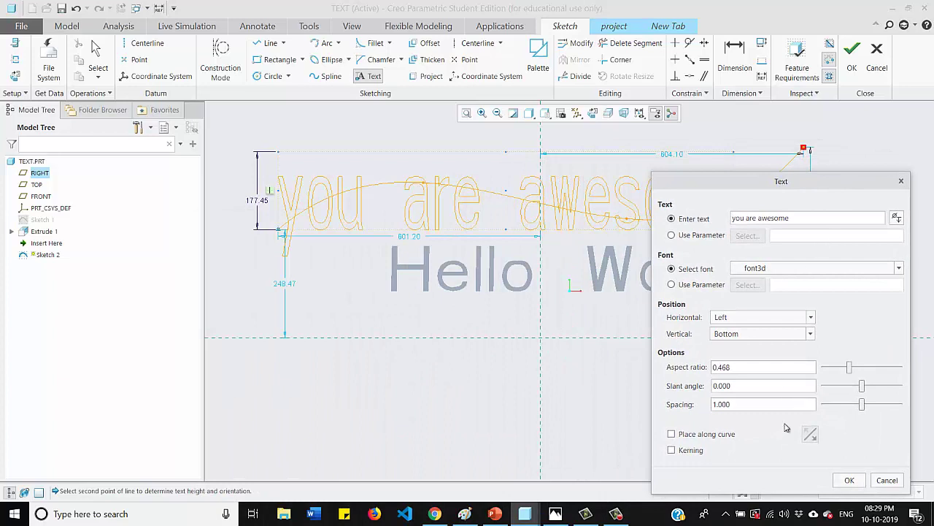
click(672, 434)
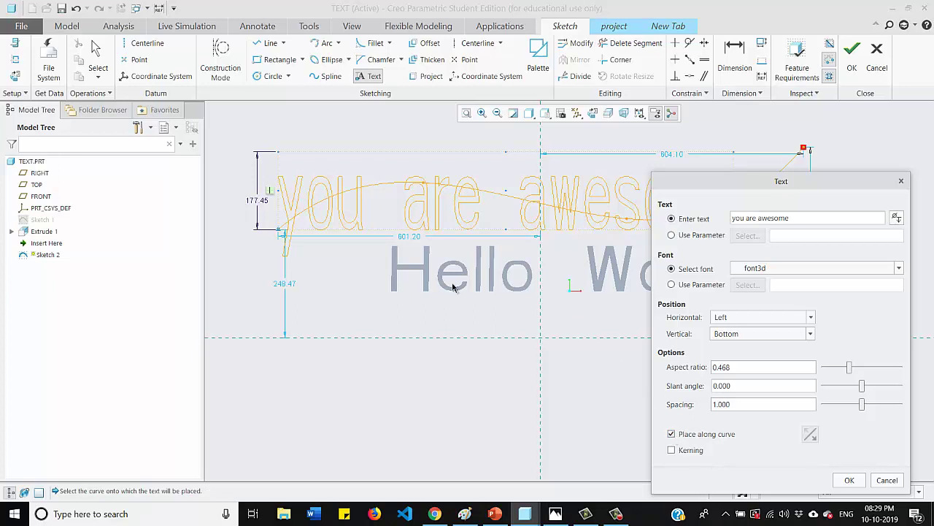
click(278, 232)
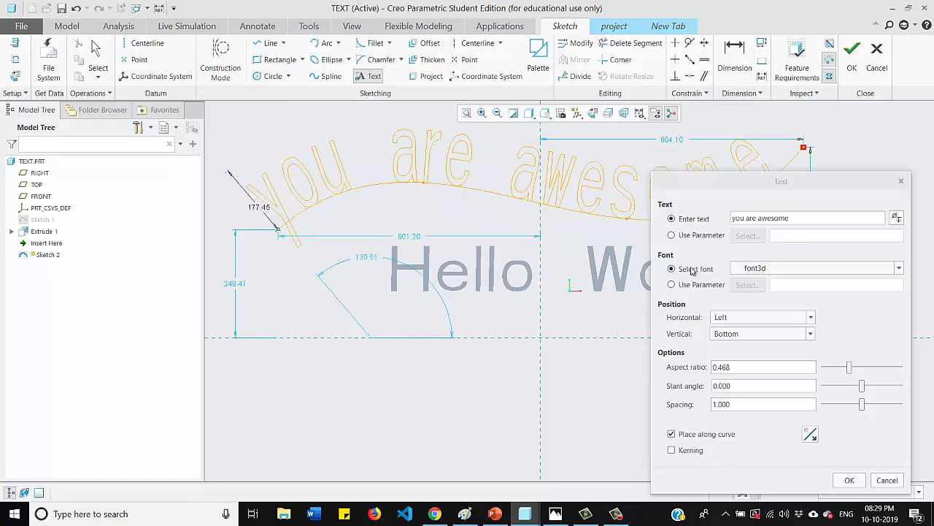
Set the curved text's spacing to 1.072 and accept the text settings.
drag(761, 188, 125, 231)
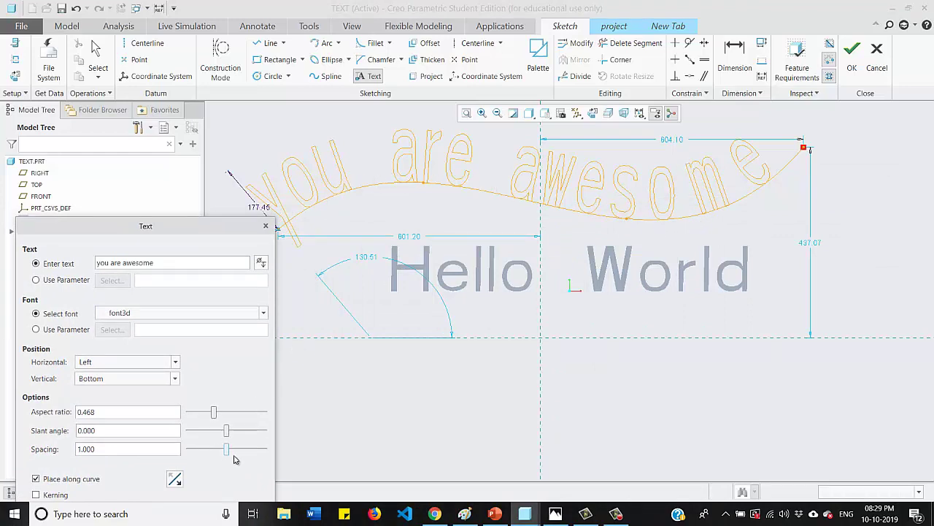
drag(226, 452, 227, 453)
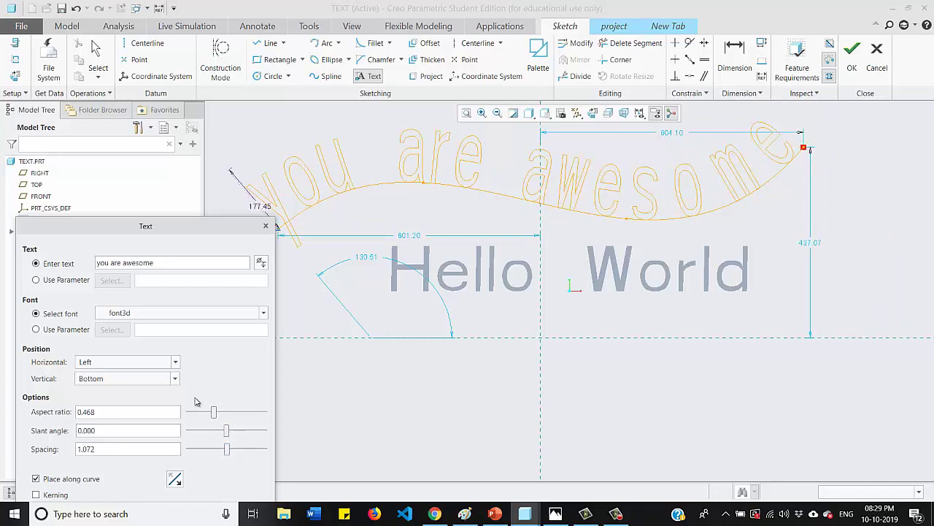
drag(168, 231, 174, 134)
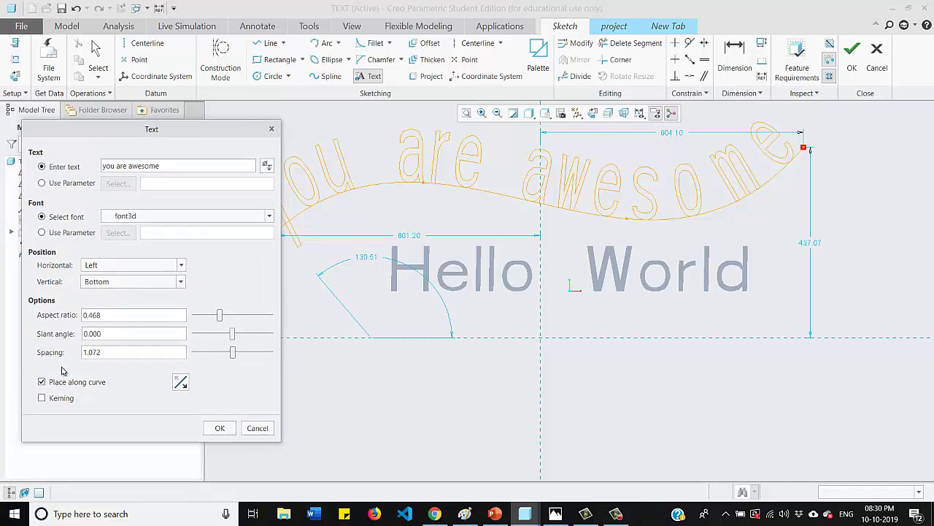
click(220, 430)
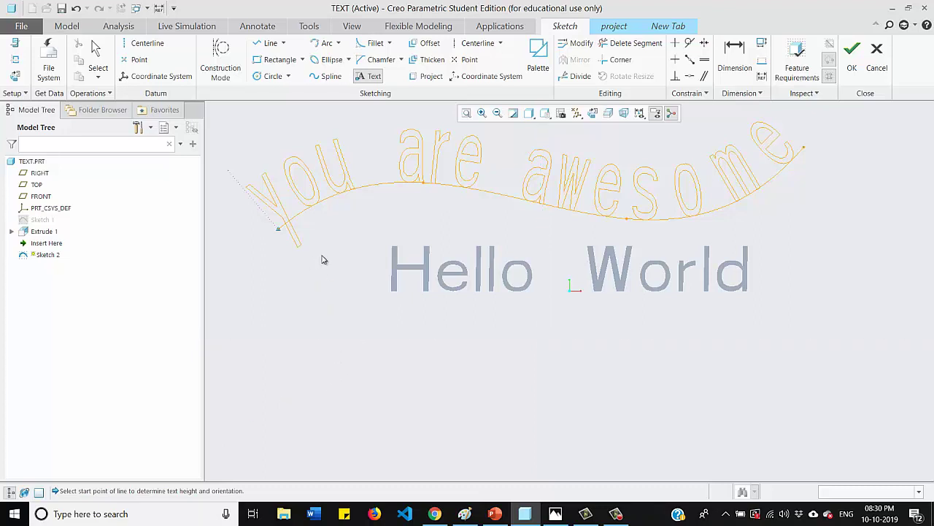
click(378, 203)
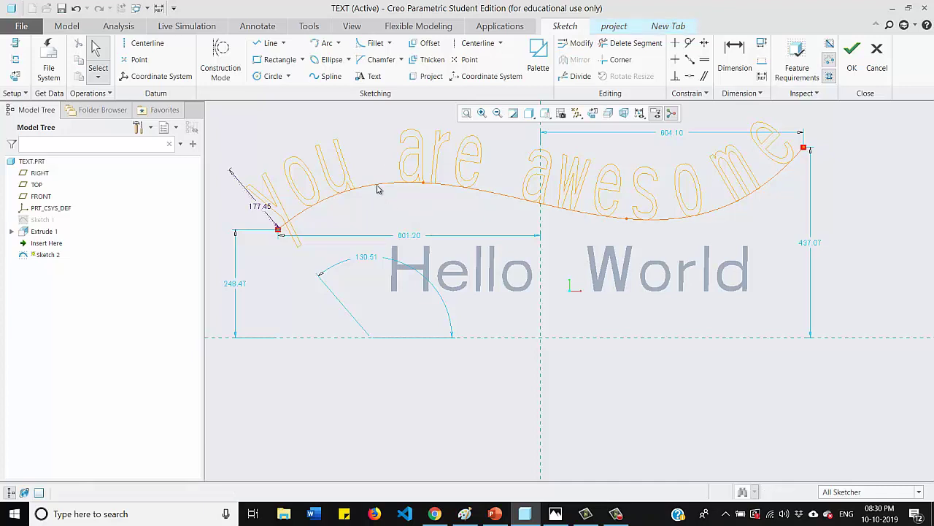
Convert the spline under "you are awesome" to construction geometry and complete the sketch.
click(378, 189)
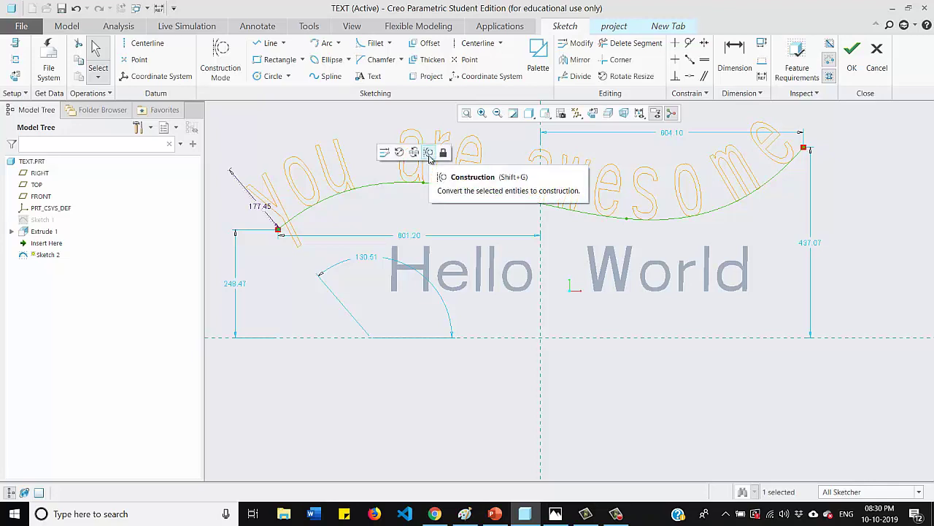
click(428, 152)
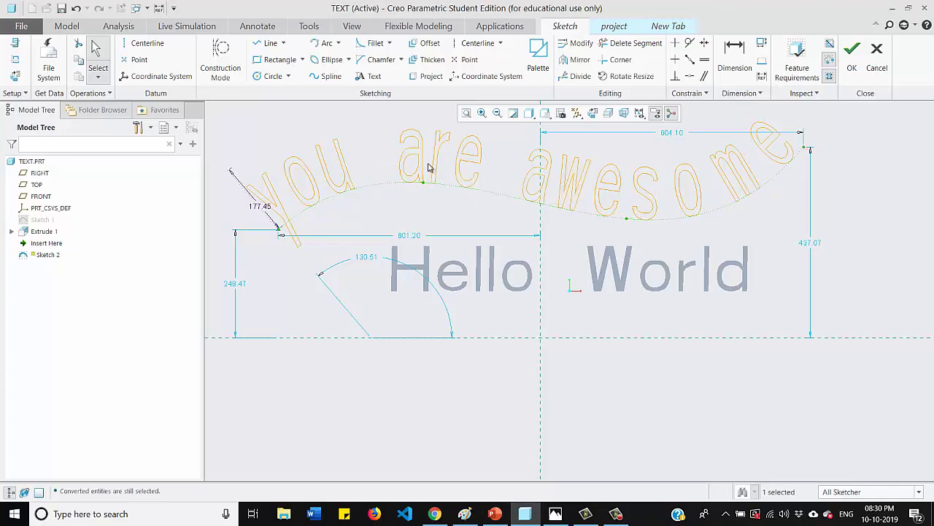
click(399, 213)
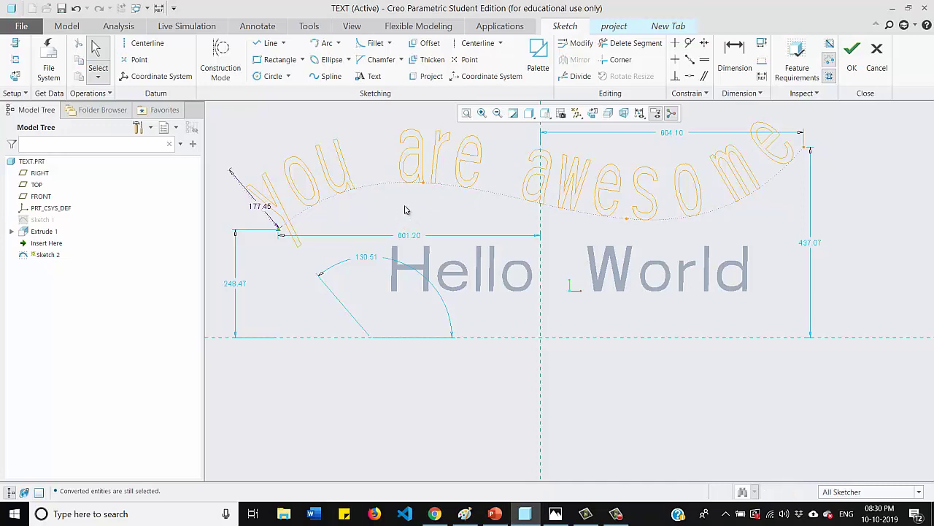
click(849, 81)
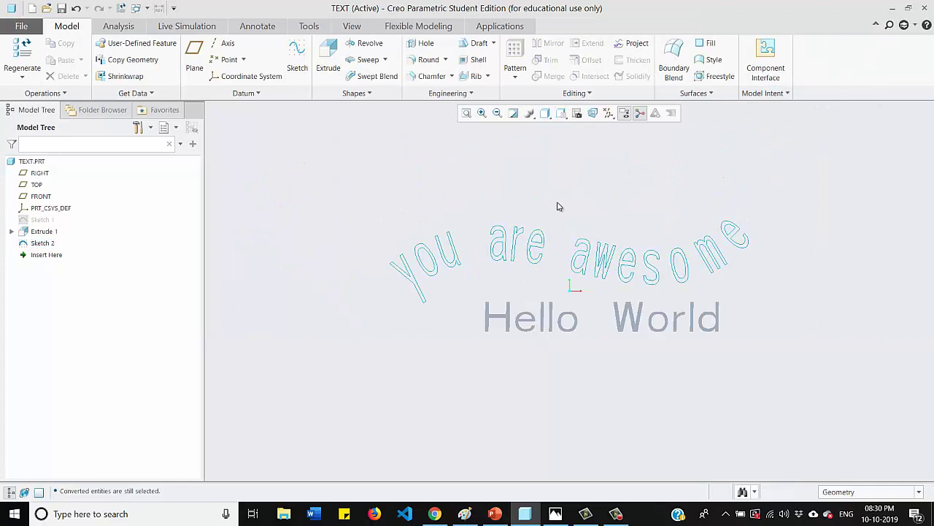
Extrude the "you are awesome" sketch as a solid with a depth of 100.
click(330, 61)
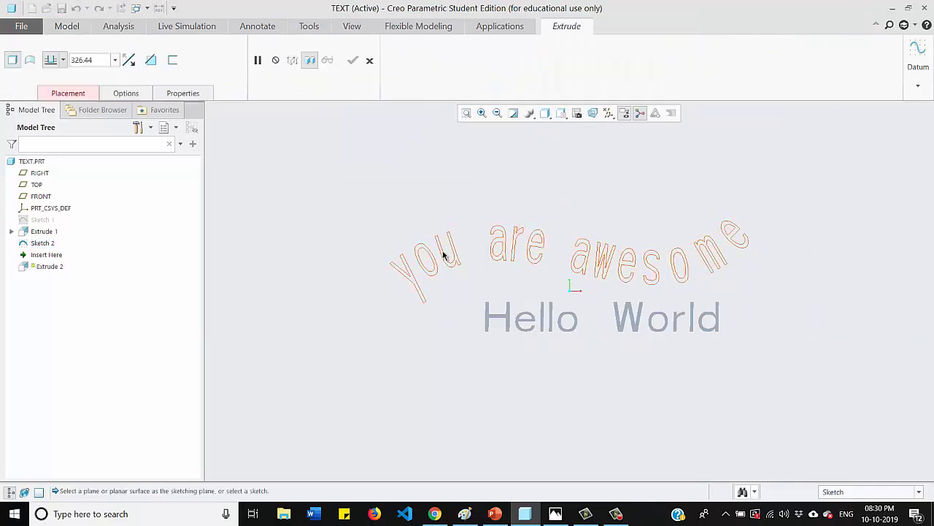
click(445, 252)
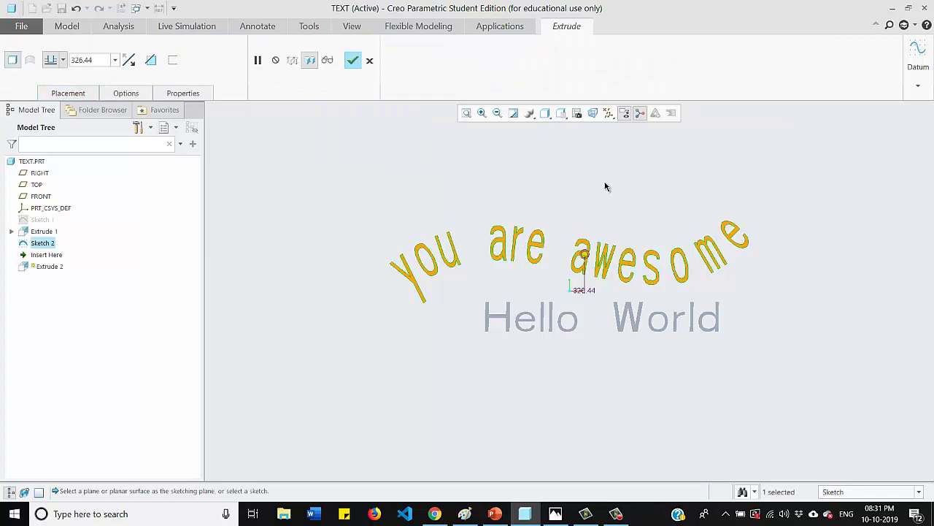
click(562, 116)
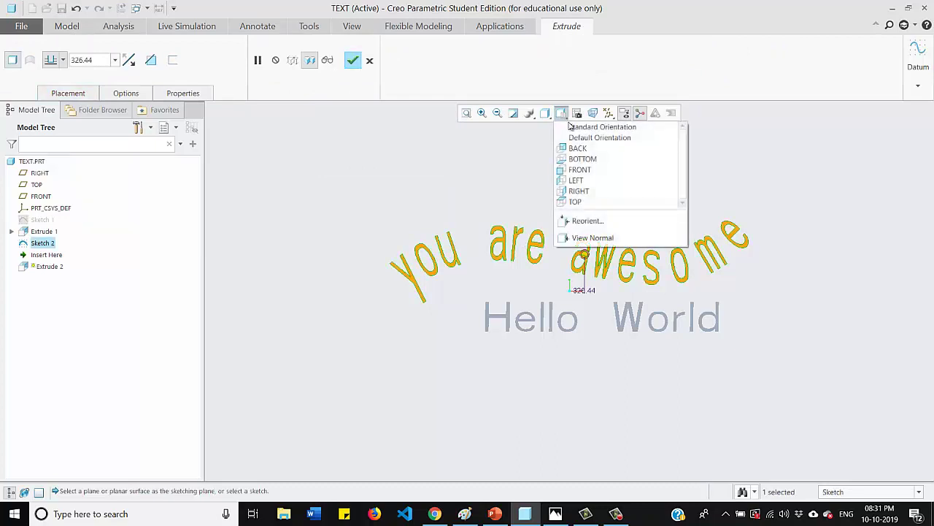
click(594, 136)
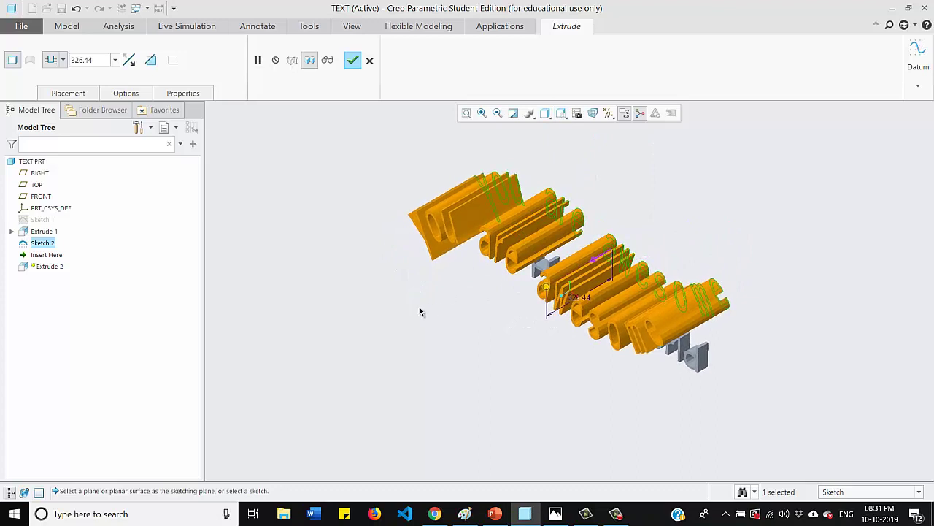
click(82, 61)
text(100)
key(Return)
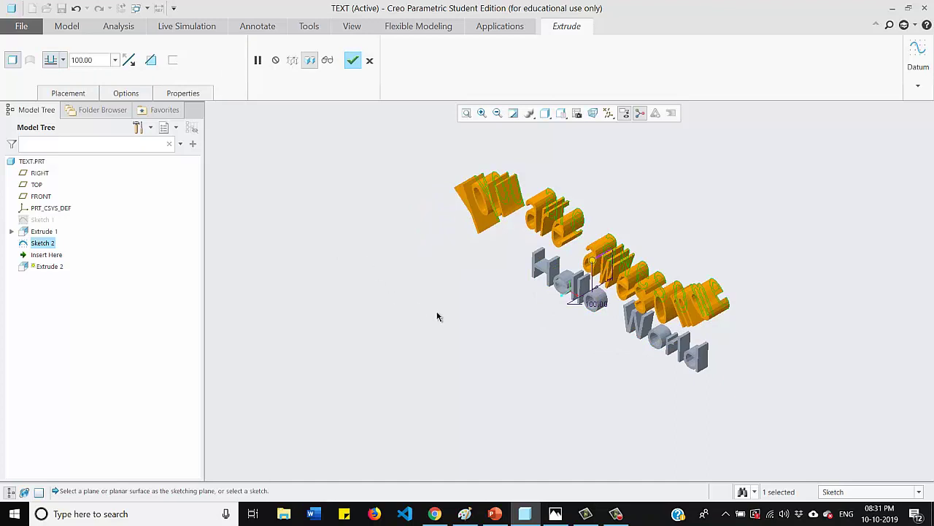
click(352, 61)
middle_drag(426, 312, 459, 287)
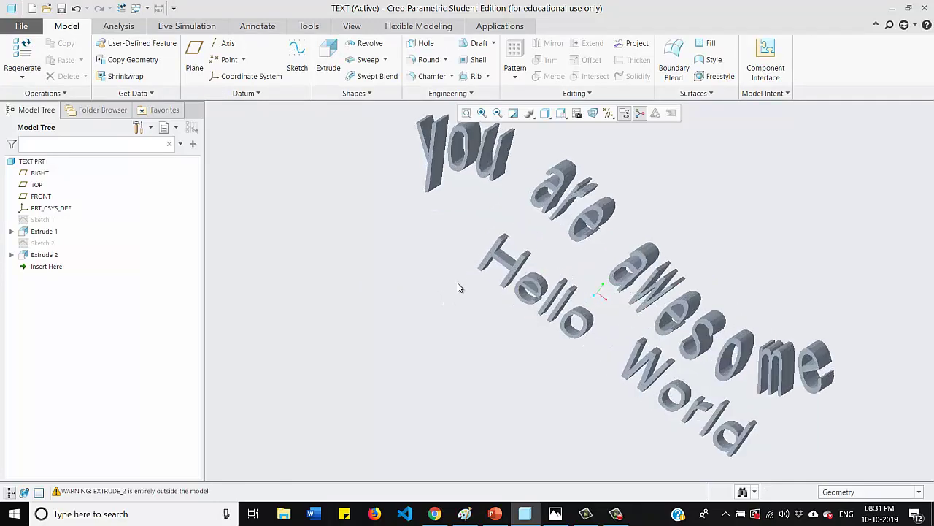
scroll(459, 287, down, 1)
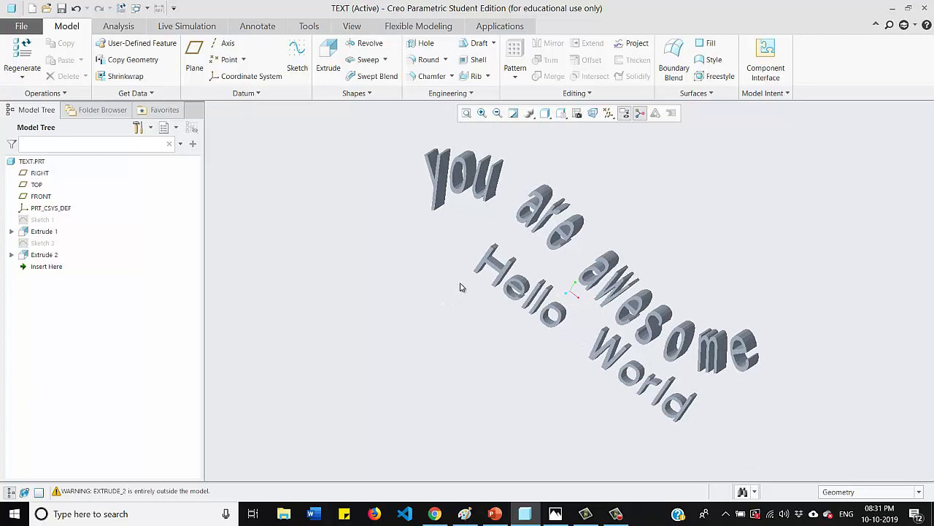